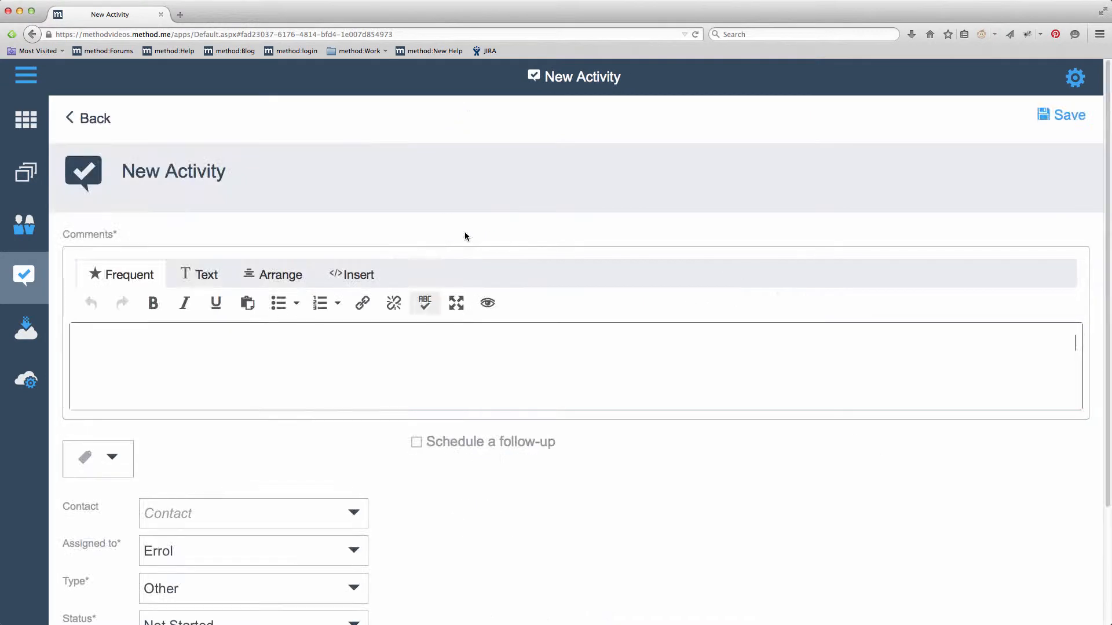
- Go to the Activity Type List via New / Edit Activity Type in the form's Type dropdown
scroll(463, 231, "down", 5)
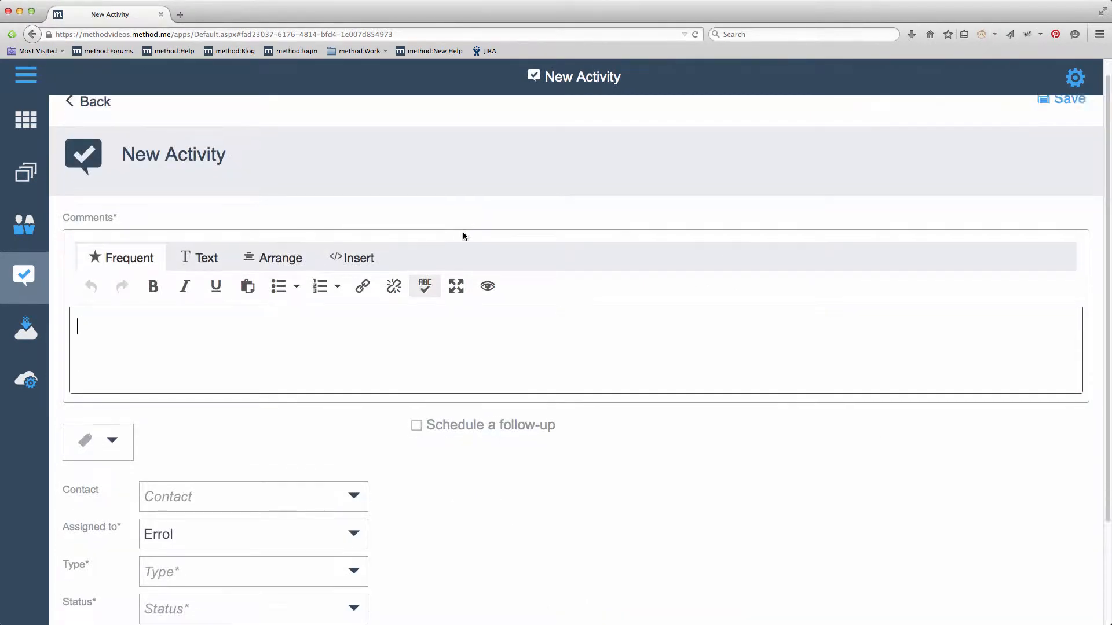
left_click(355, 450)
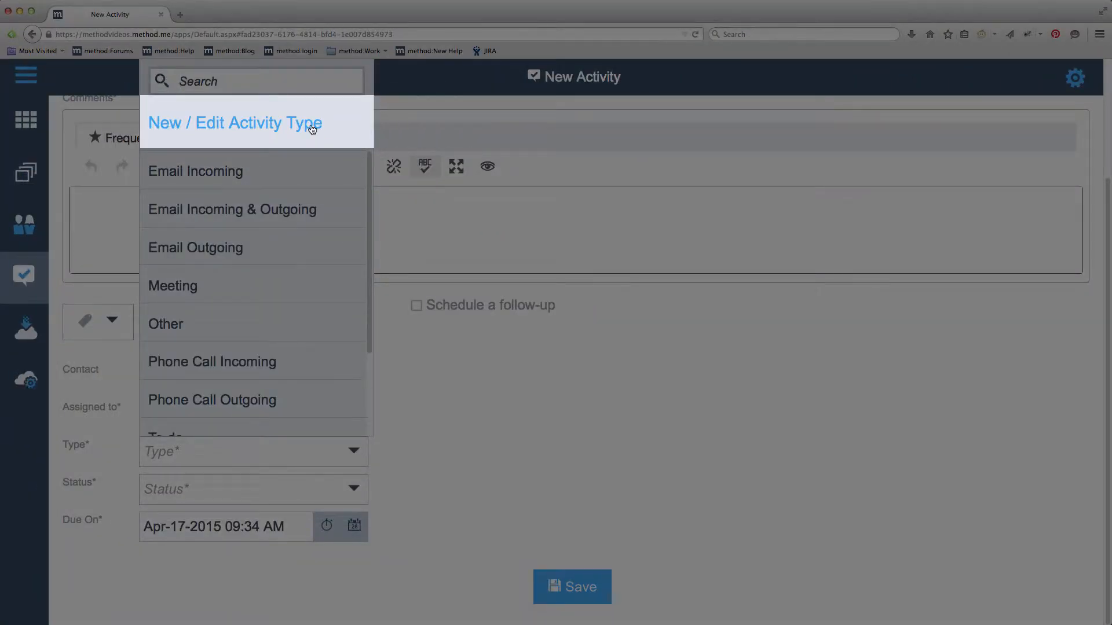
left_click(312, 128)
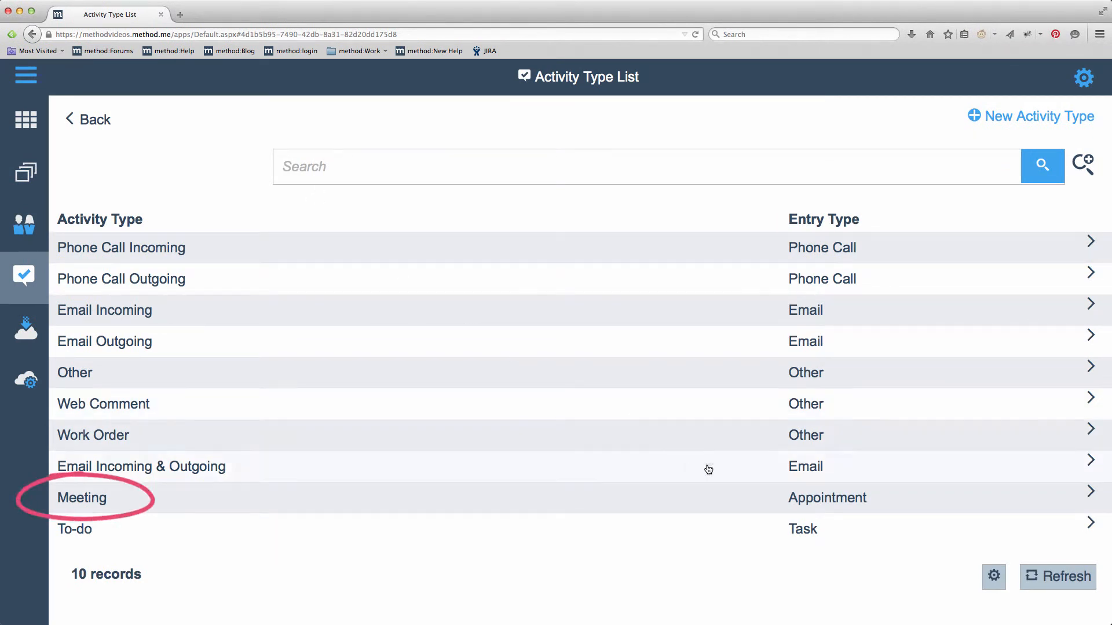
left_click(754, 499)
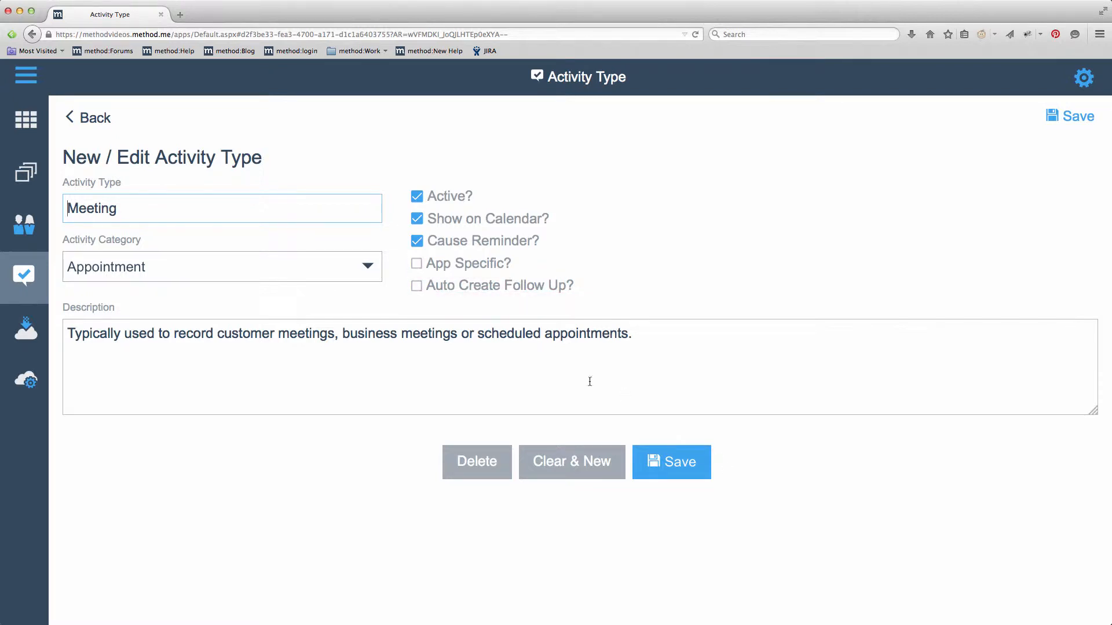
left_click(536, 290)
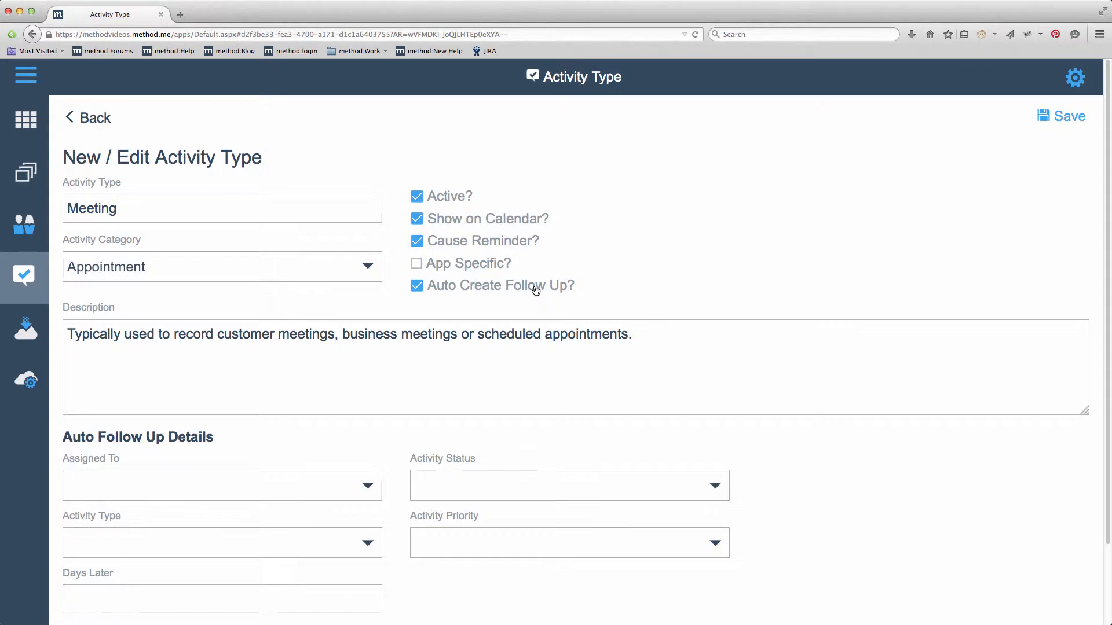
scroll(536, 291, "down", 3)
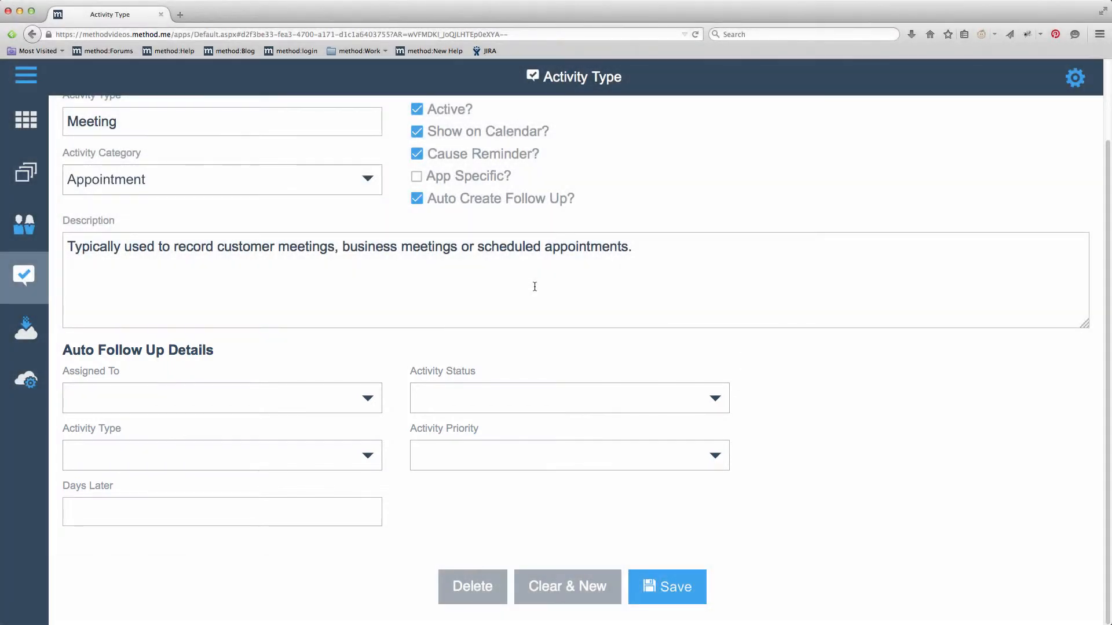
scroll(534, 287, "up", 3)
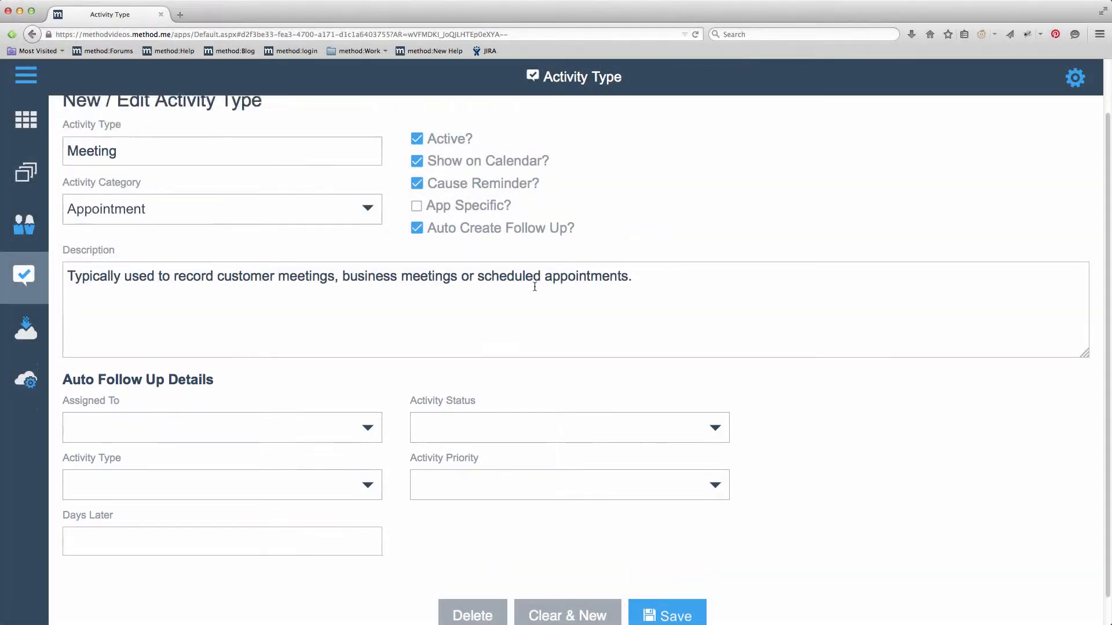
left_click(84, 119)
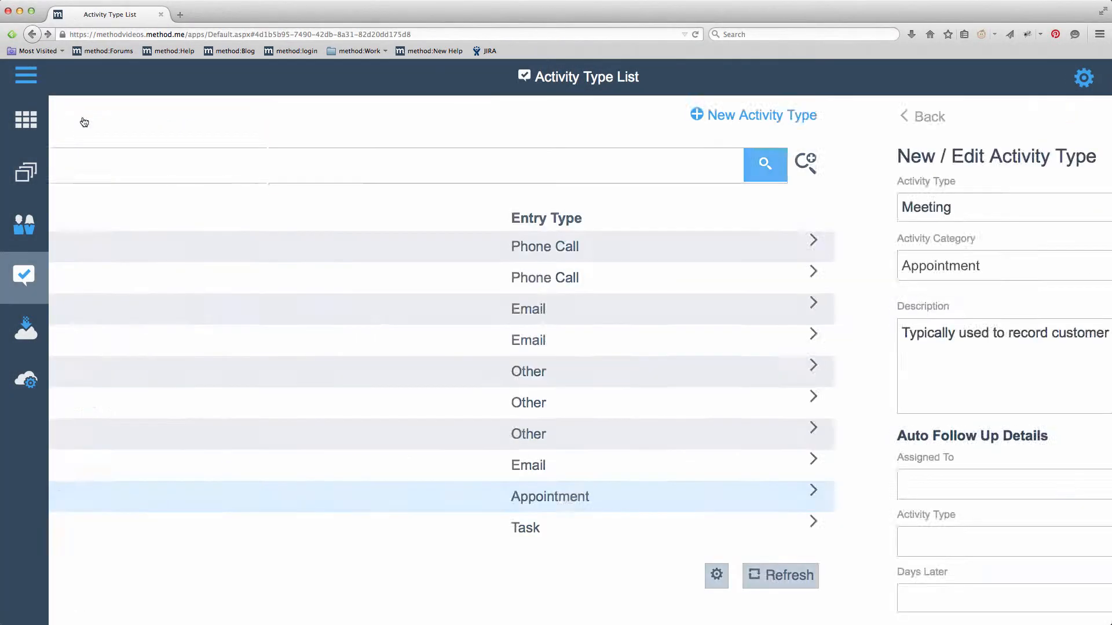
left_click(273, 246)
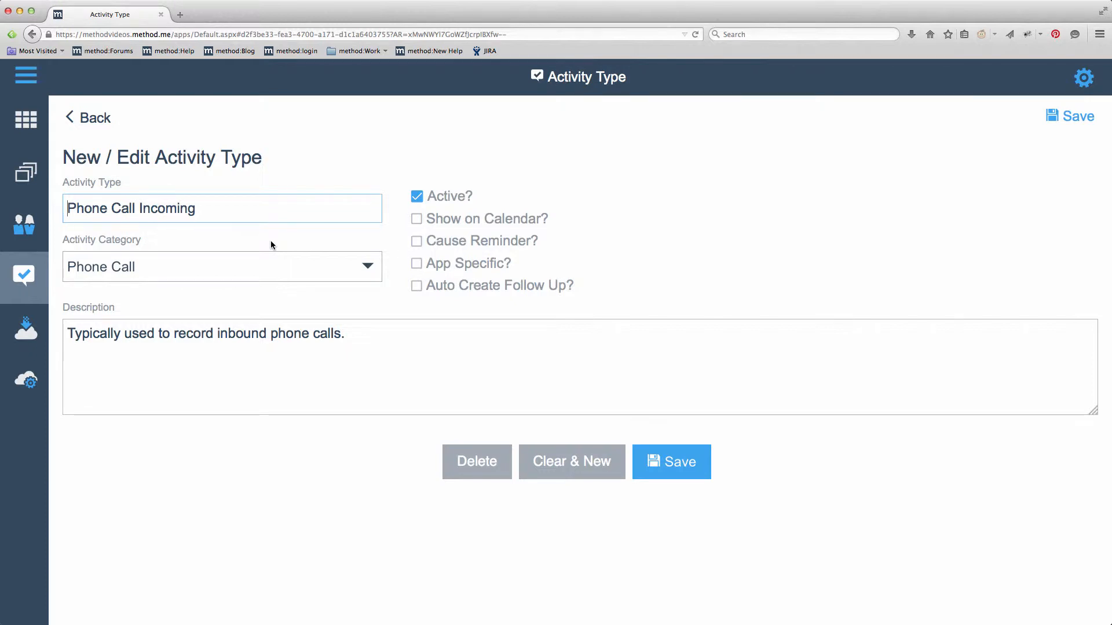
left_click(95, 119)
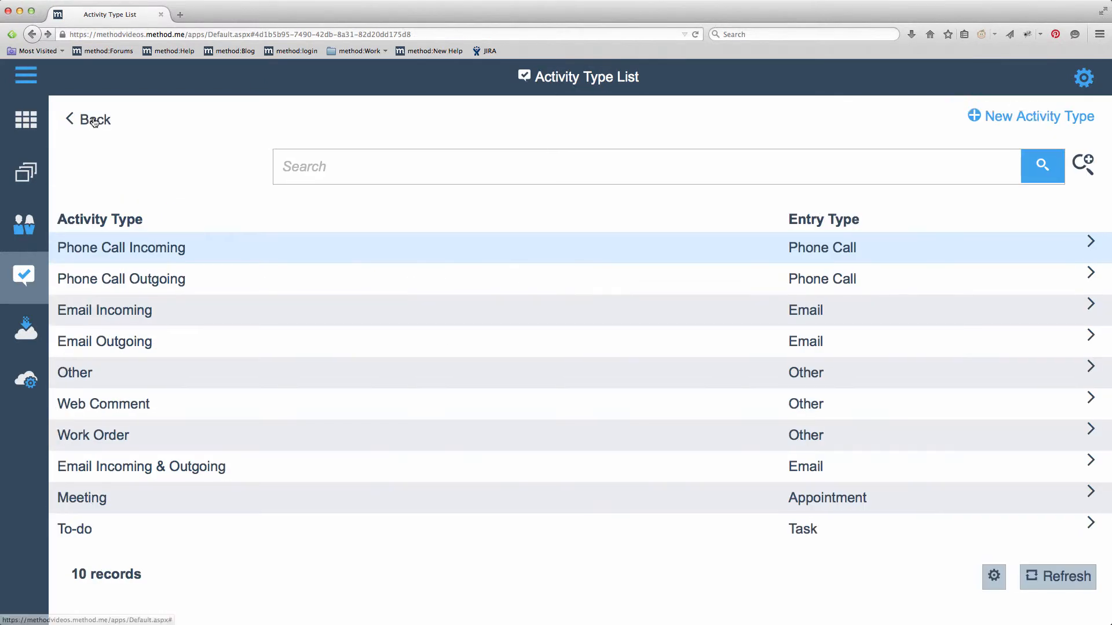
- Create a 'Huddle' activity type in the Appointment category, shown on calendar with reminders
left_click(1009, 118)
type("Huddle")
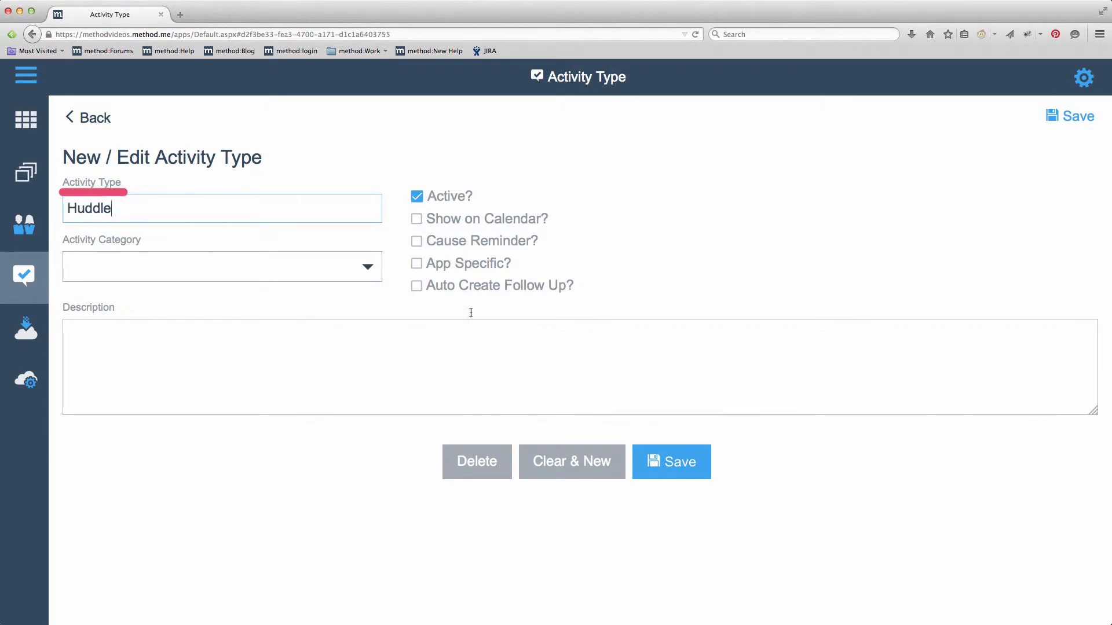
left_click(371, 271)
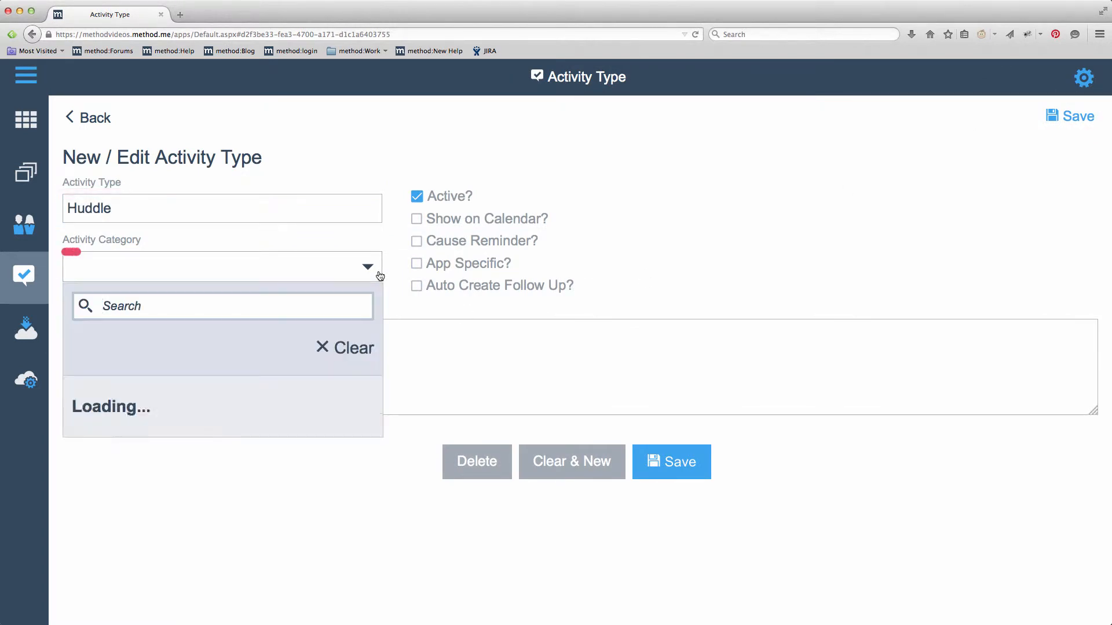
left_click(376, 559)
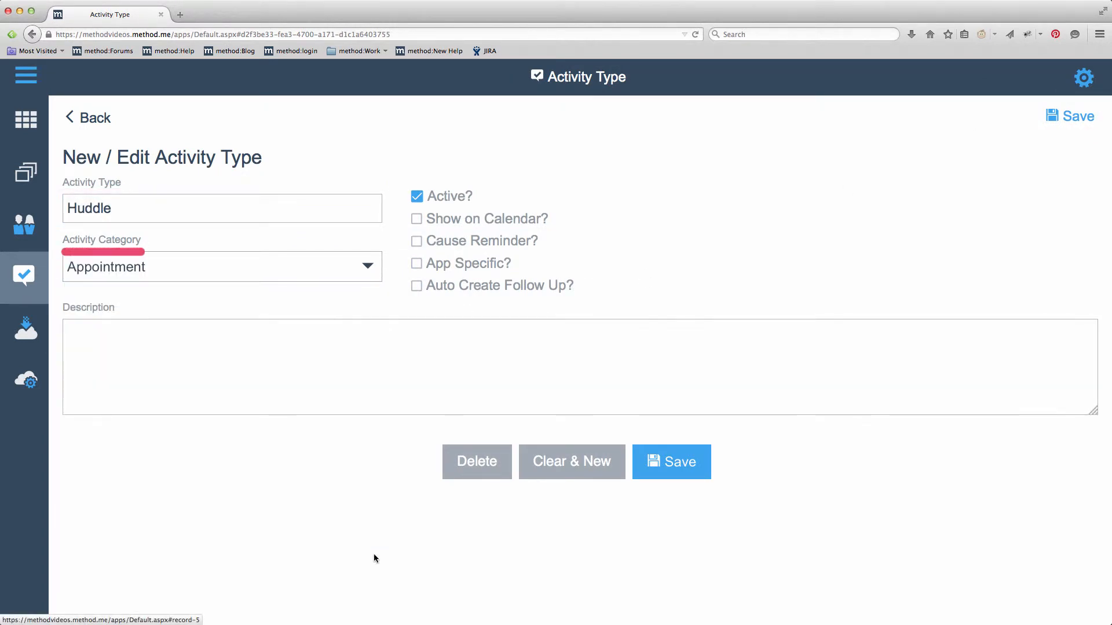
left_click(455, 223)
left_click(455, 240)
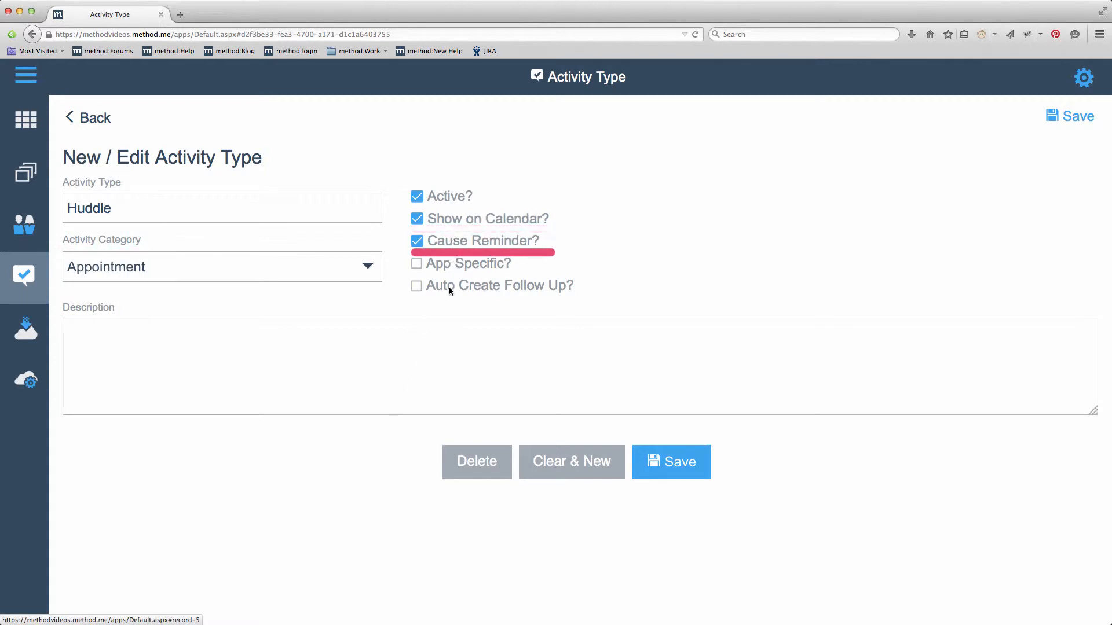
- Describe Huddle as 'Typically used for short meetings', save it, and return to New Activity
left_click(450, 346)
type("Typically used for sho")
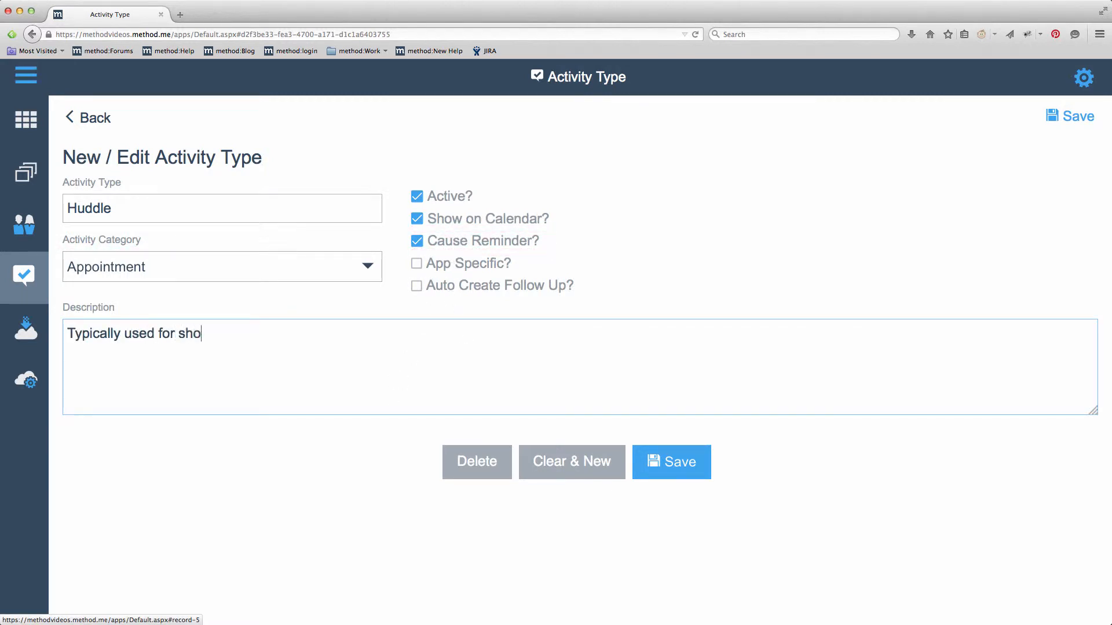
type("rt meetings")
left_click(707, 462)
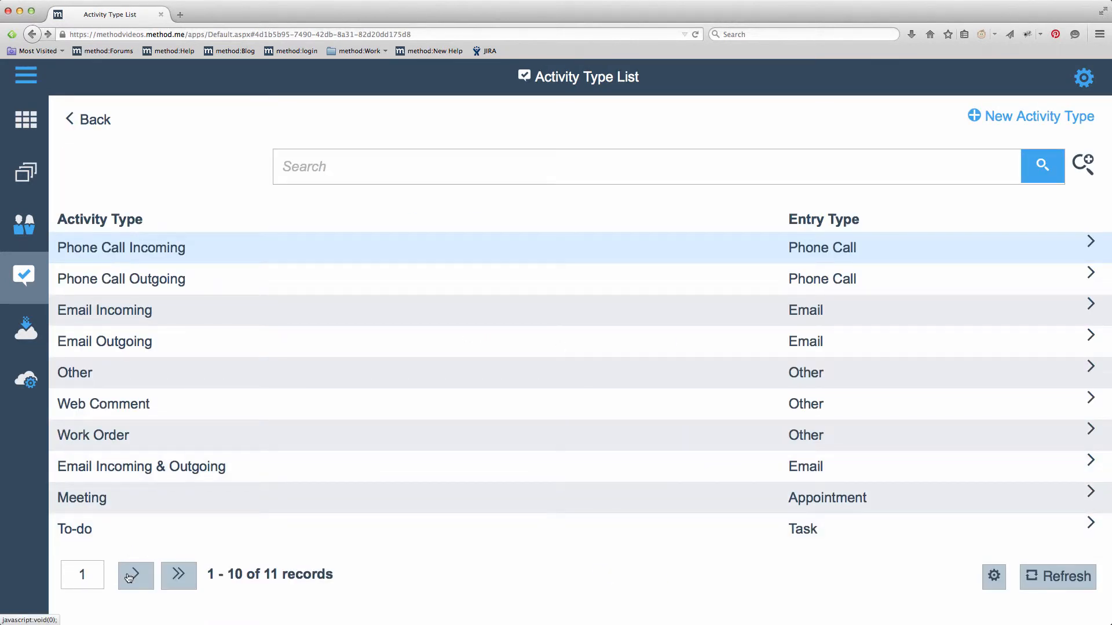
left_click(128, 578)
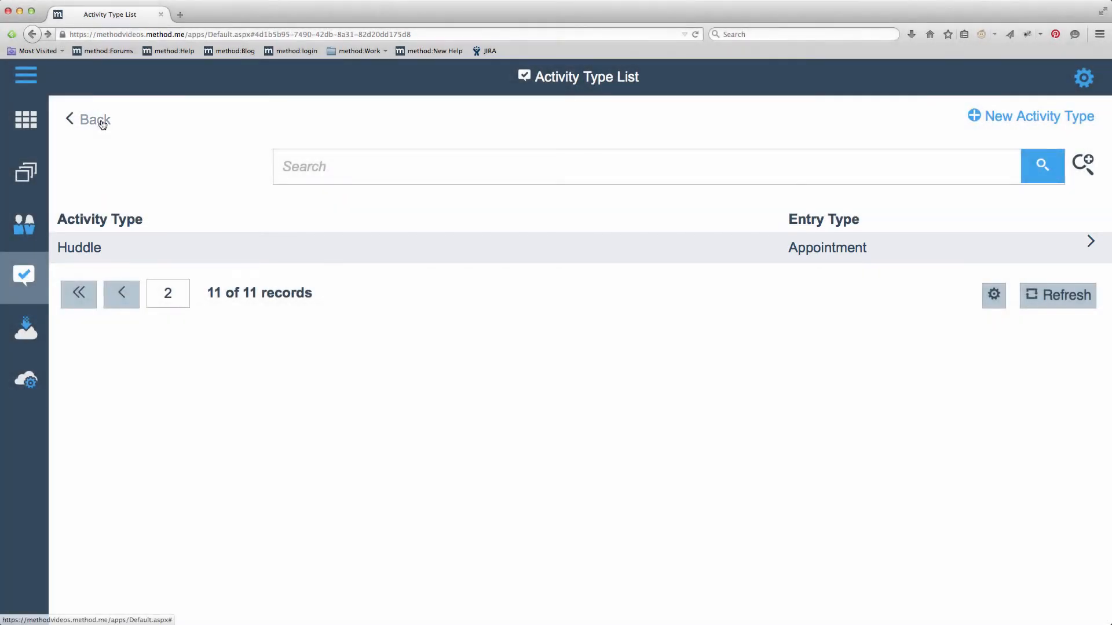
left_click(102, 123)
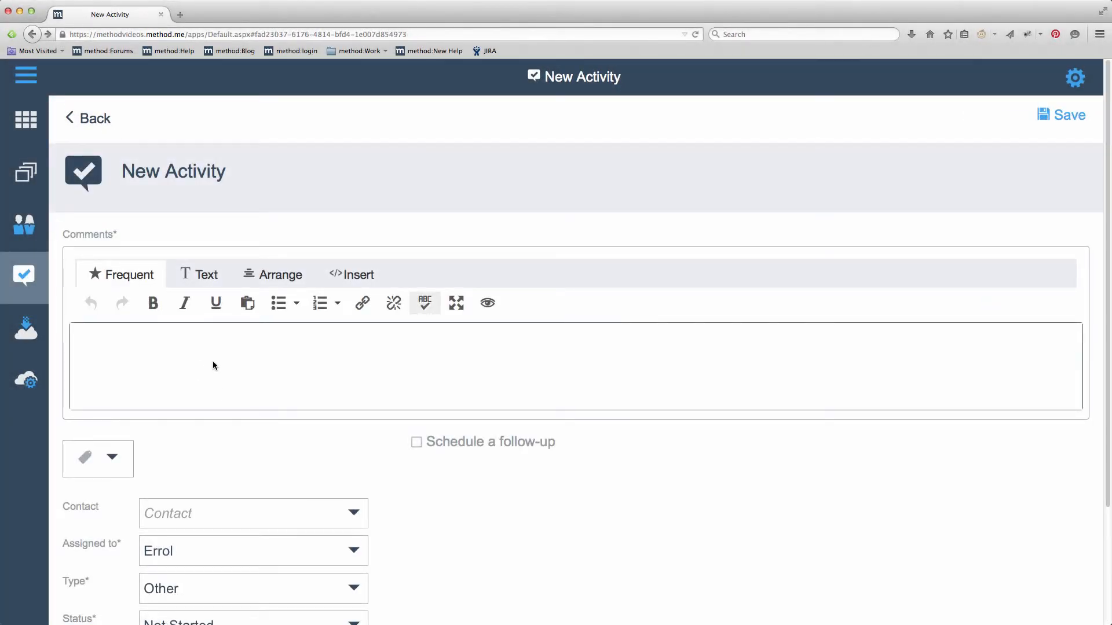
- Enter a short huddle comment, pick the matching contact, and set the type to Huddle
type("Short meeting/huddle with Bob")
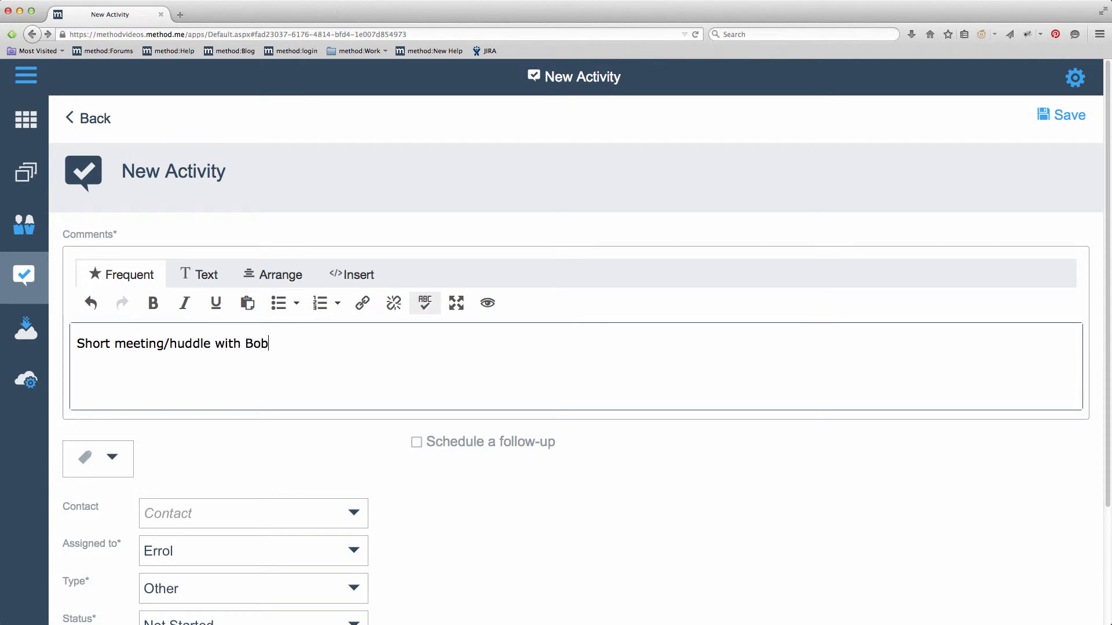
scroll(484, 509, "down", 3)
left_click(356, 388)
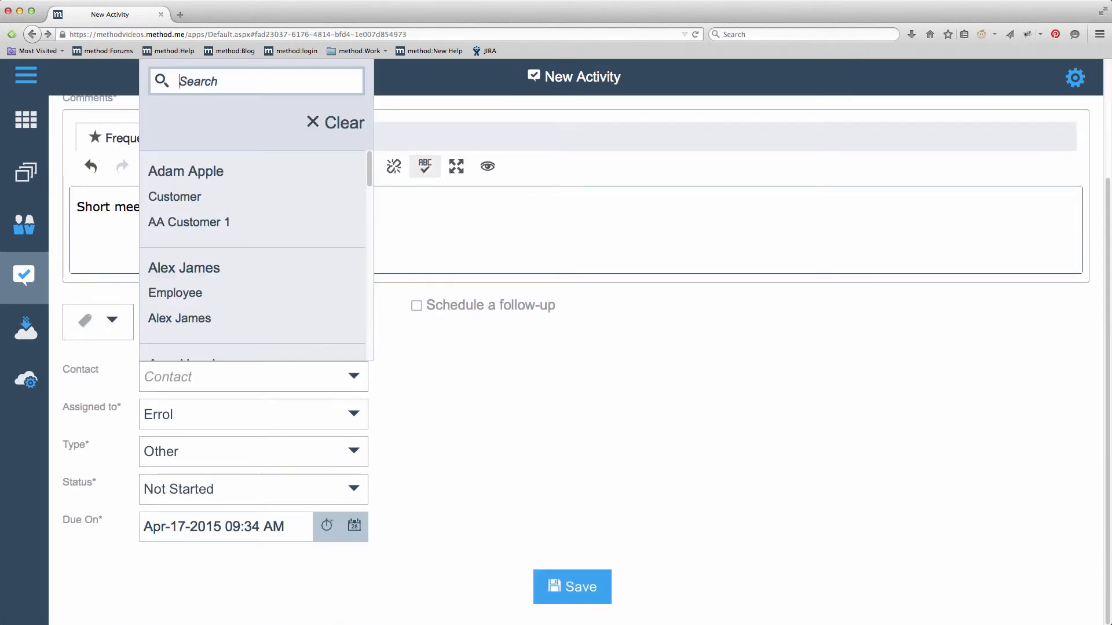
left_click(362, 222)
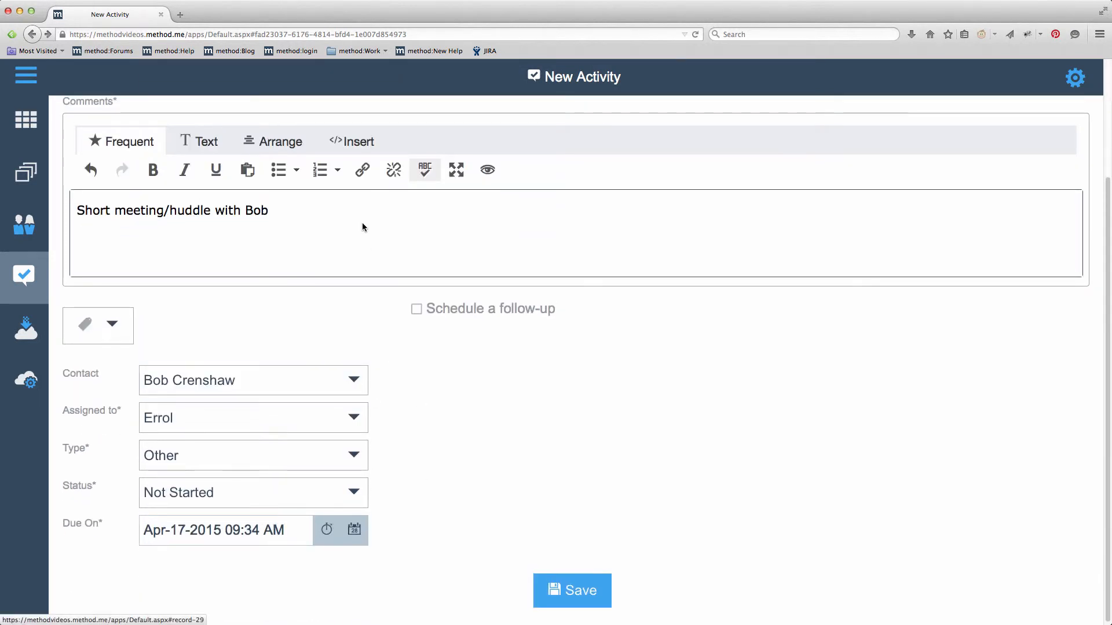
left_click(358, 455)
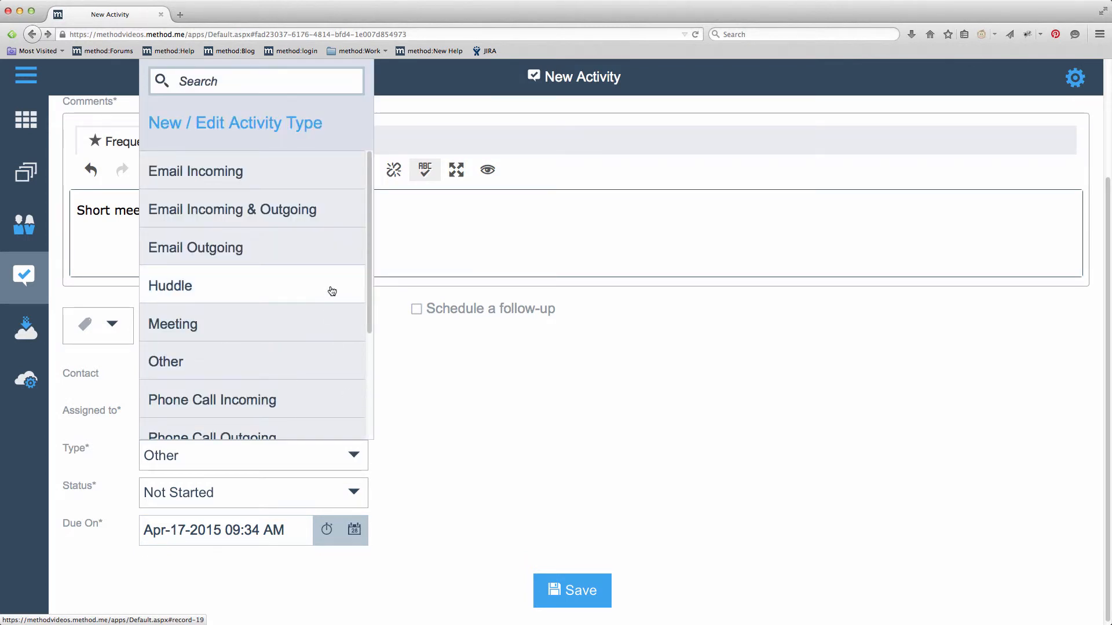
left_click(332, 291)
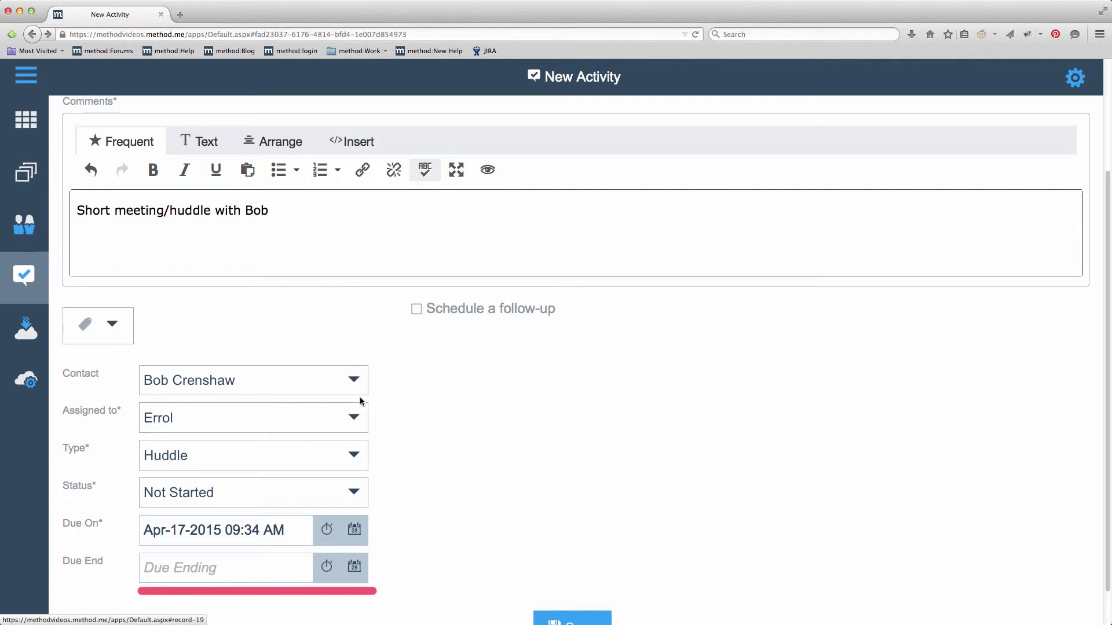
- Schedule it Apr-18-2015 from 09:00 AM to 09:15 AM and save the activity
left_click(354, 530)
left_click(516, 405)
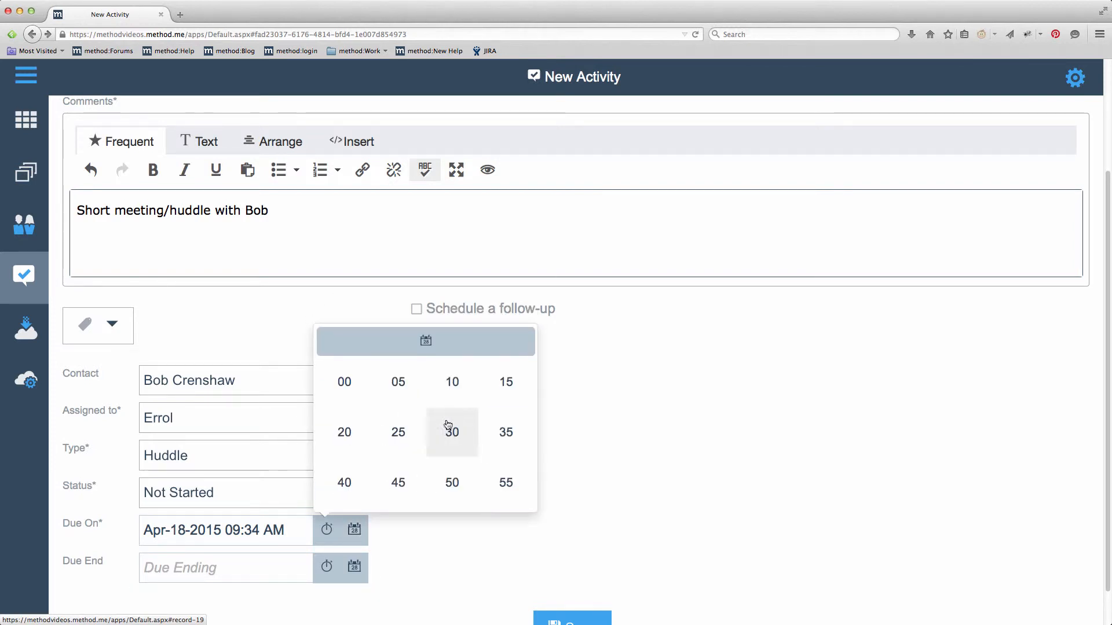
left_click(447, 426)
left_click(355, 566)
left_click(516, 444)
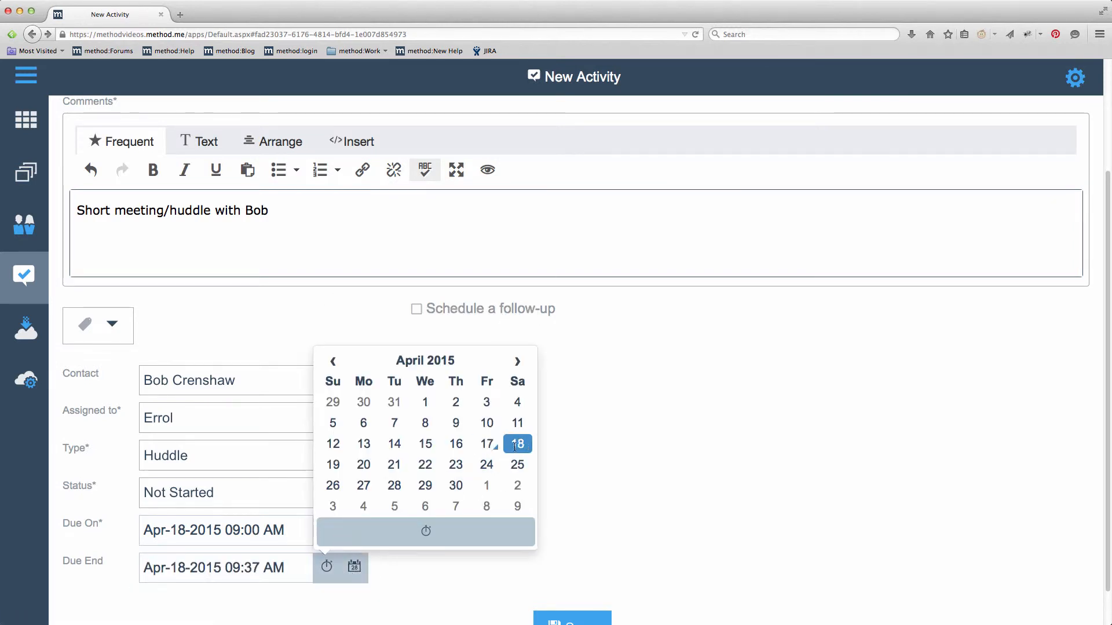
left_click(471, 532)
left_click(427, 470)
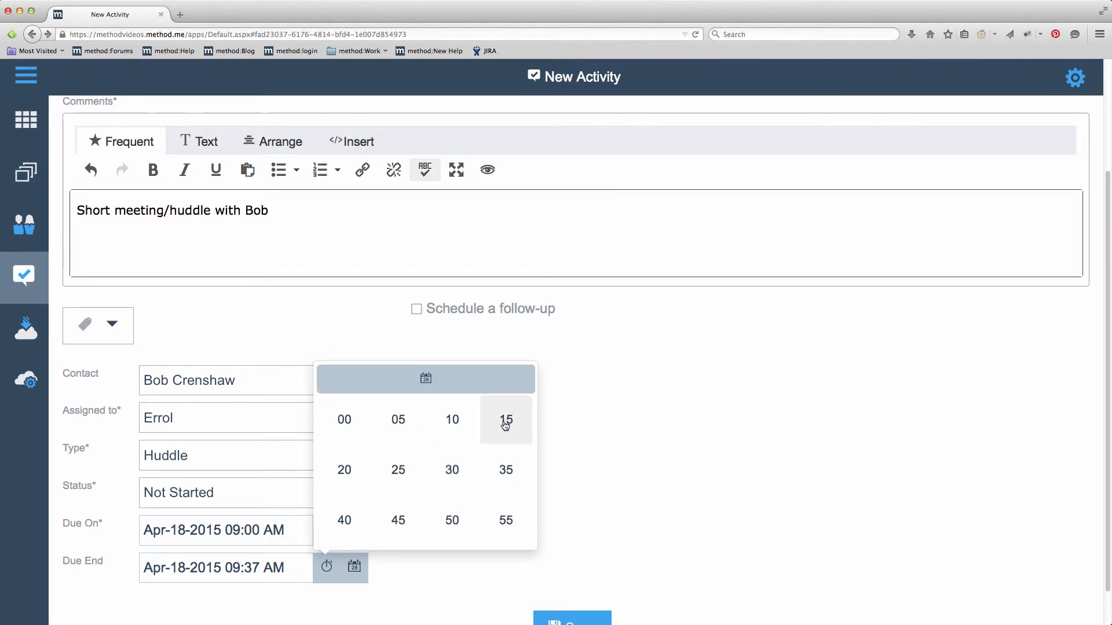
left_click(505, 424)
scroll(571, 506, "down", 1)
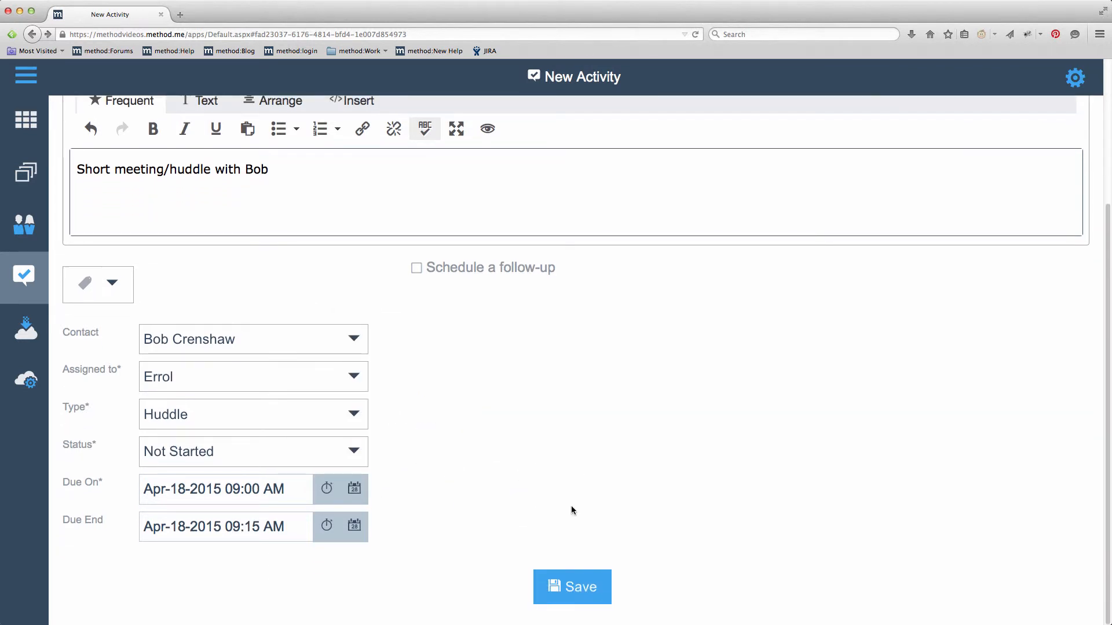
left_click(590, 588)
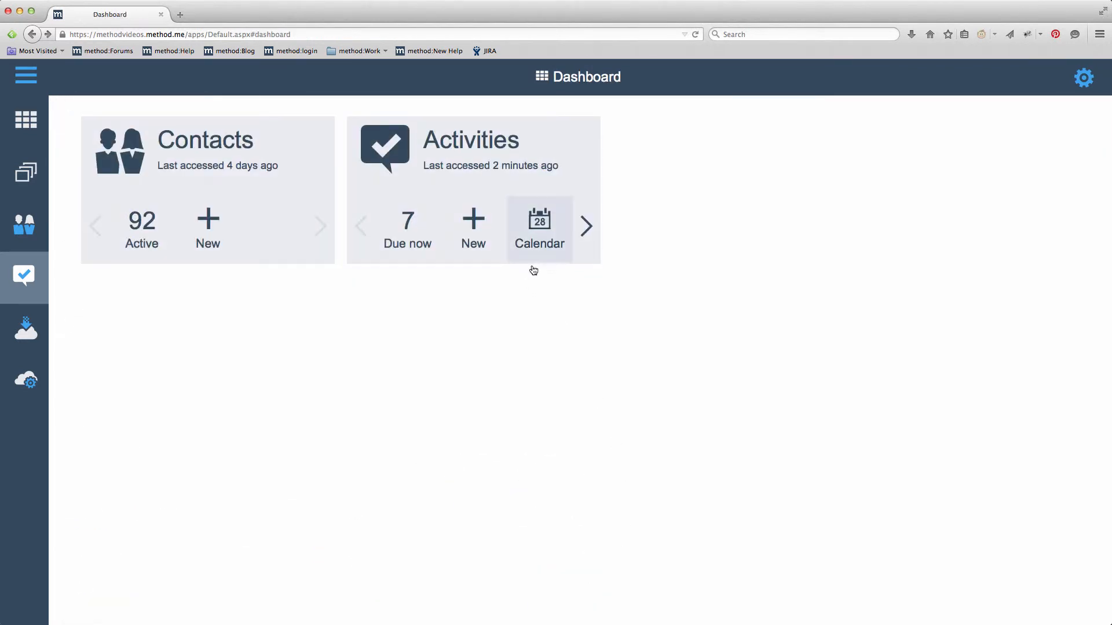
- Show the Apr 12–18, 2015 week on the activity calendar, then open the account settings menu
left_click(533, 257)
left_click(563, 173)
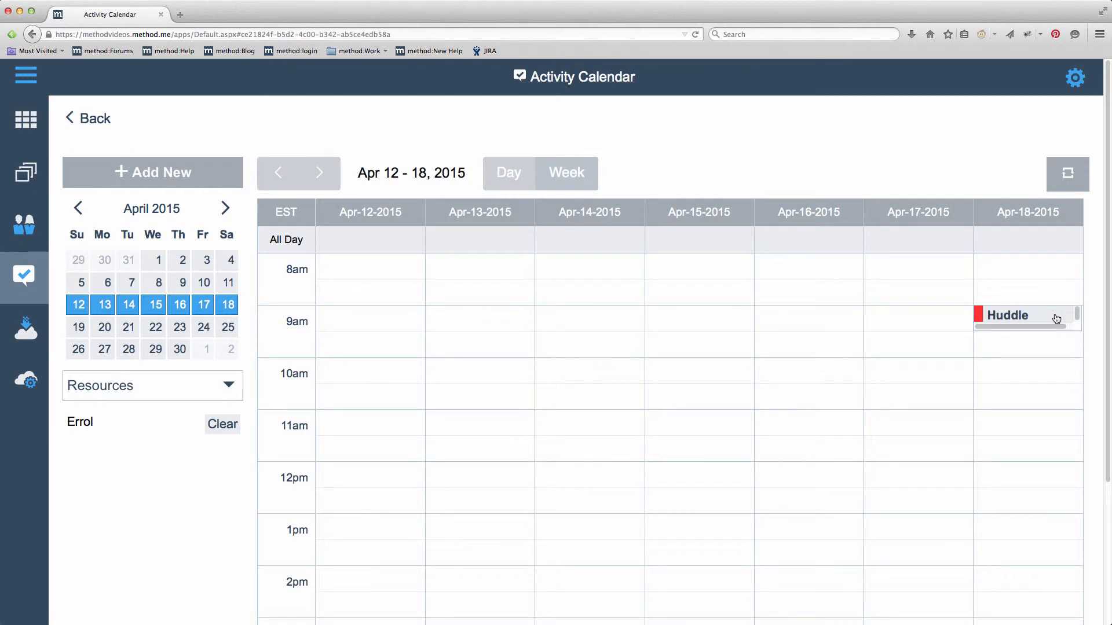
left_click(1075, 78)
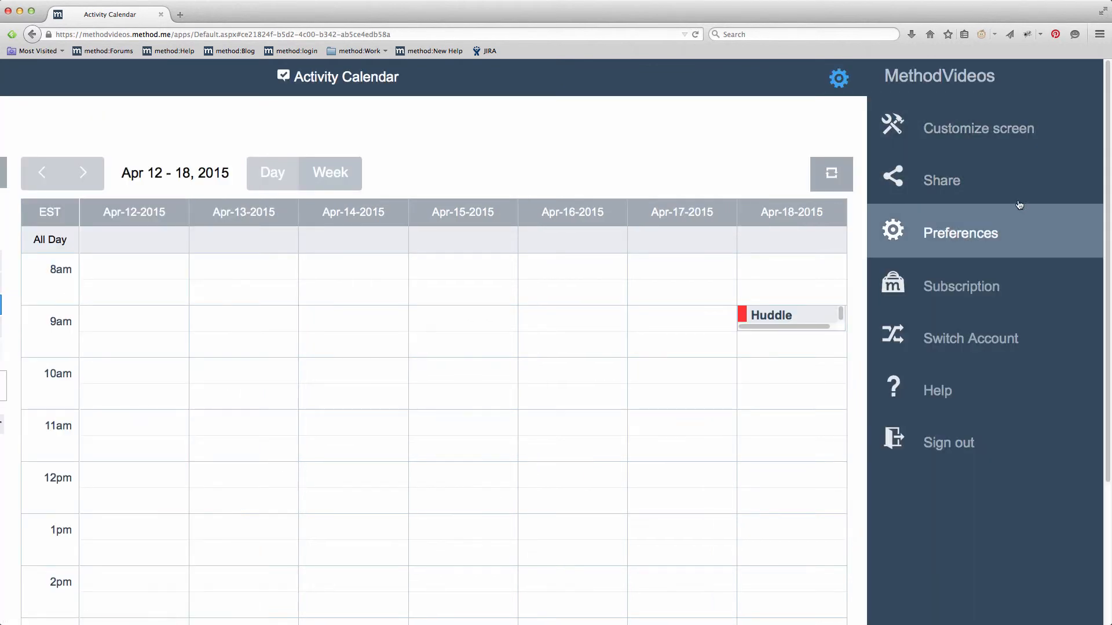
- In Preferences > Notifications, turn on 'Send Email reminders before they are due'
left_click(1011, 247)
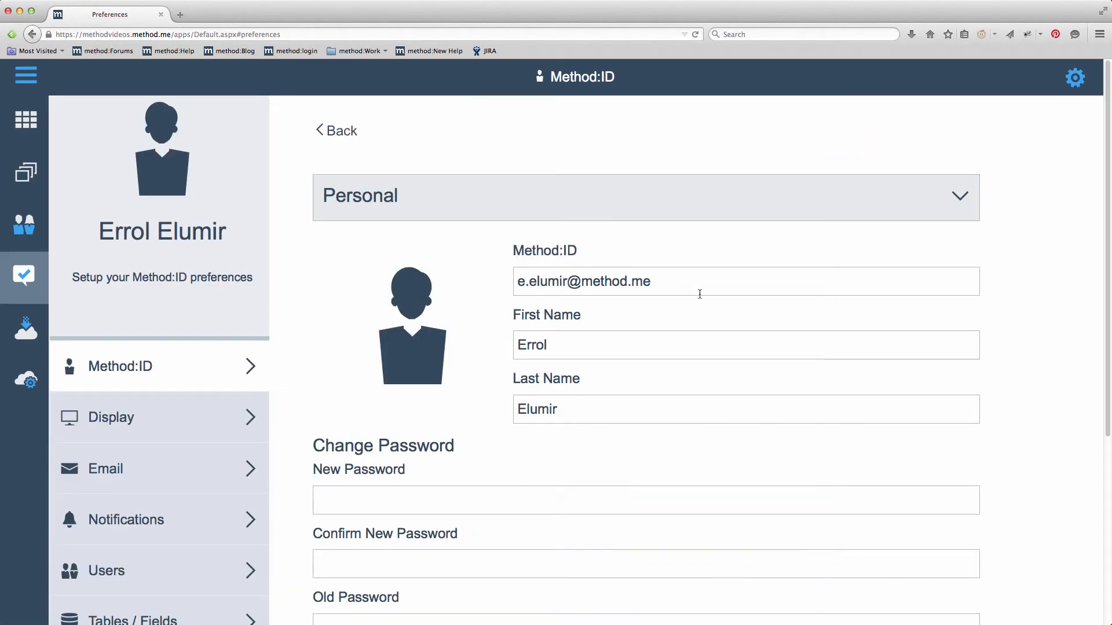
left_click(153, 523)
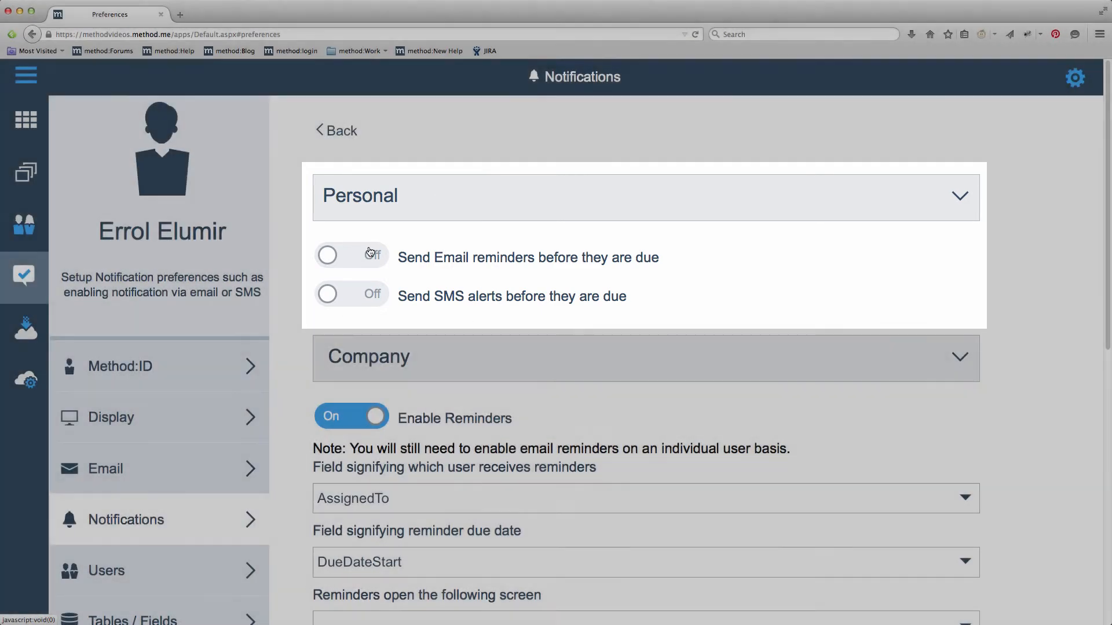
left_click(366, 257)
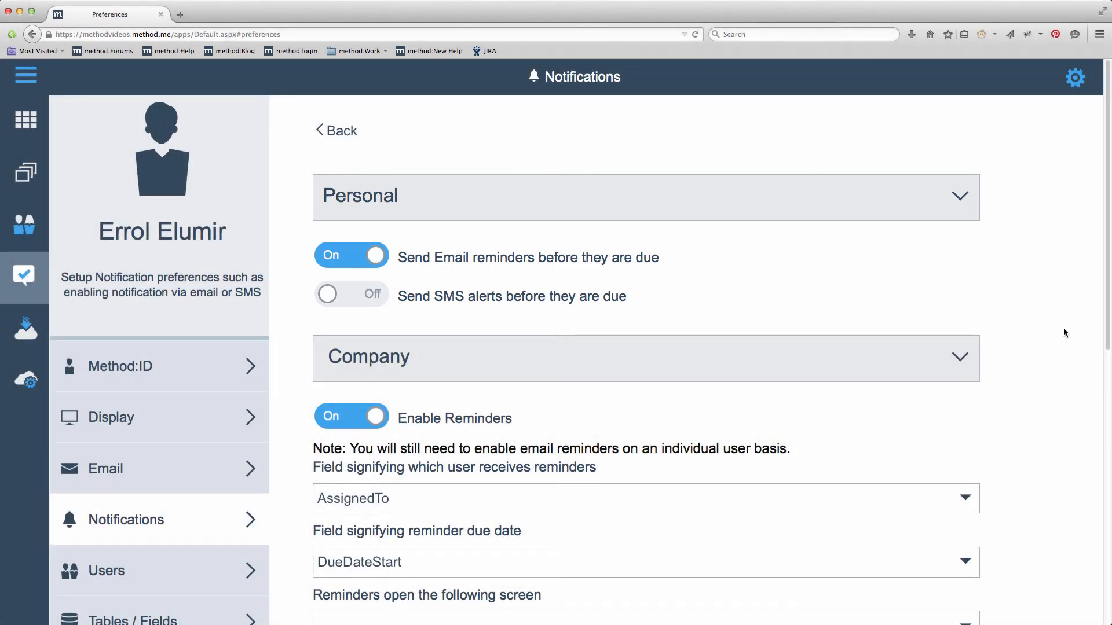